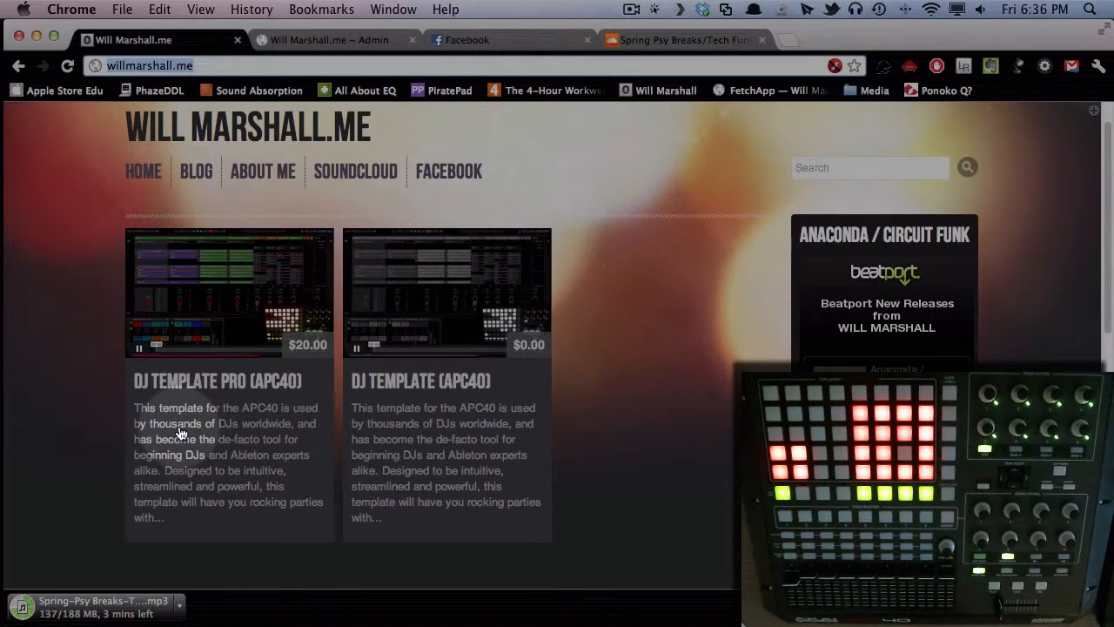
# - Switch to Ableton Live and show the effects rack of the Clips 1 track
pyautogui.press('super+Tab')
pyautogui.press('super+Tab')
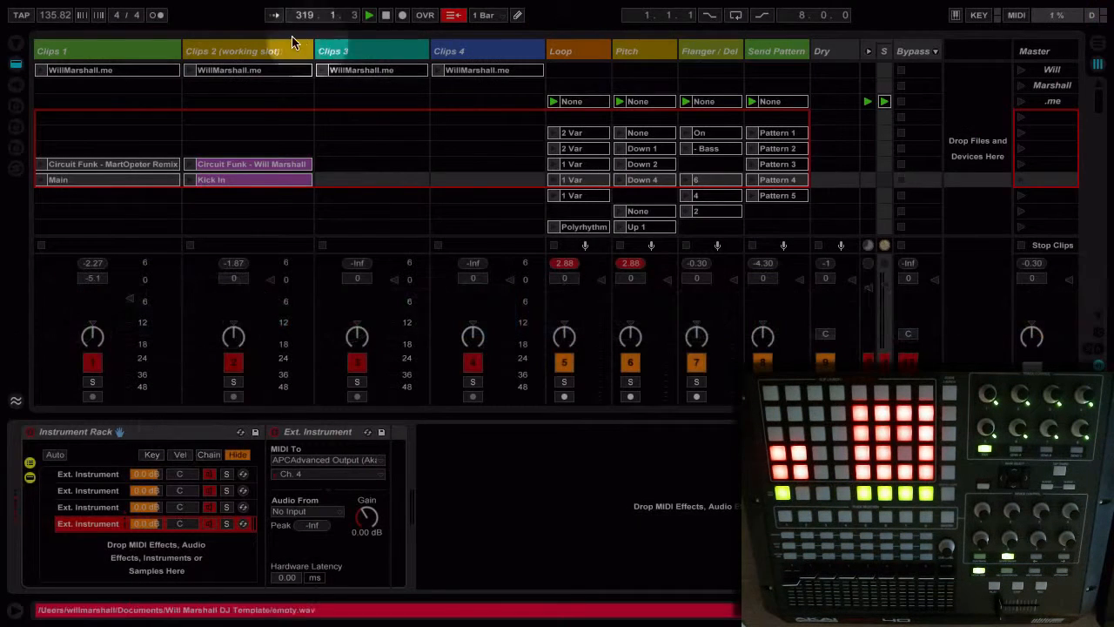
pyautogui.click(82, 52)
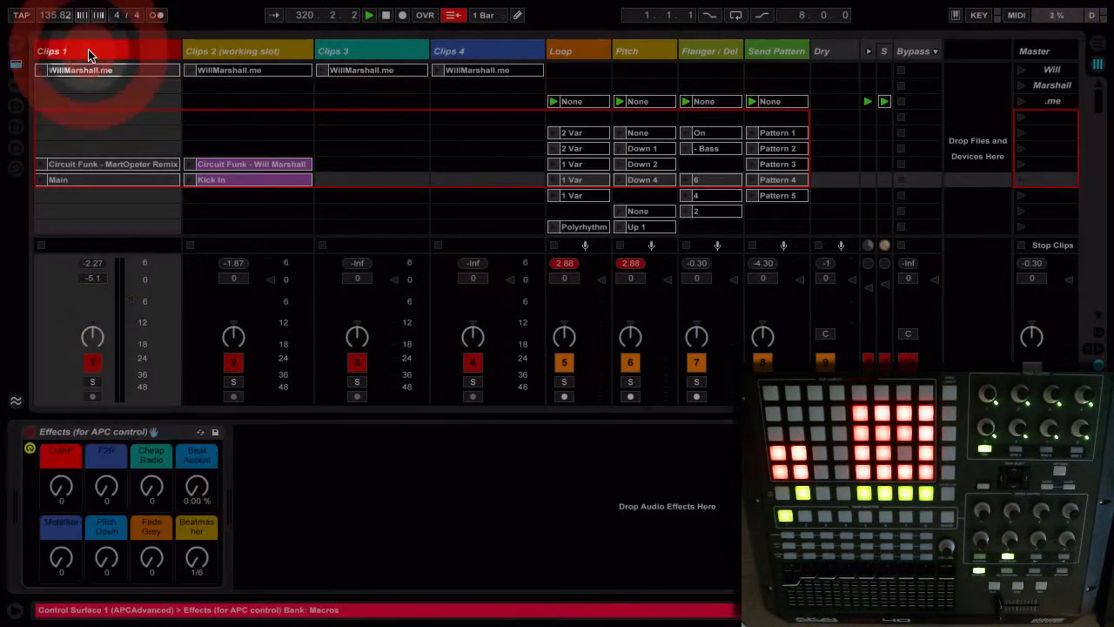
pyautogui.click(109, 133)
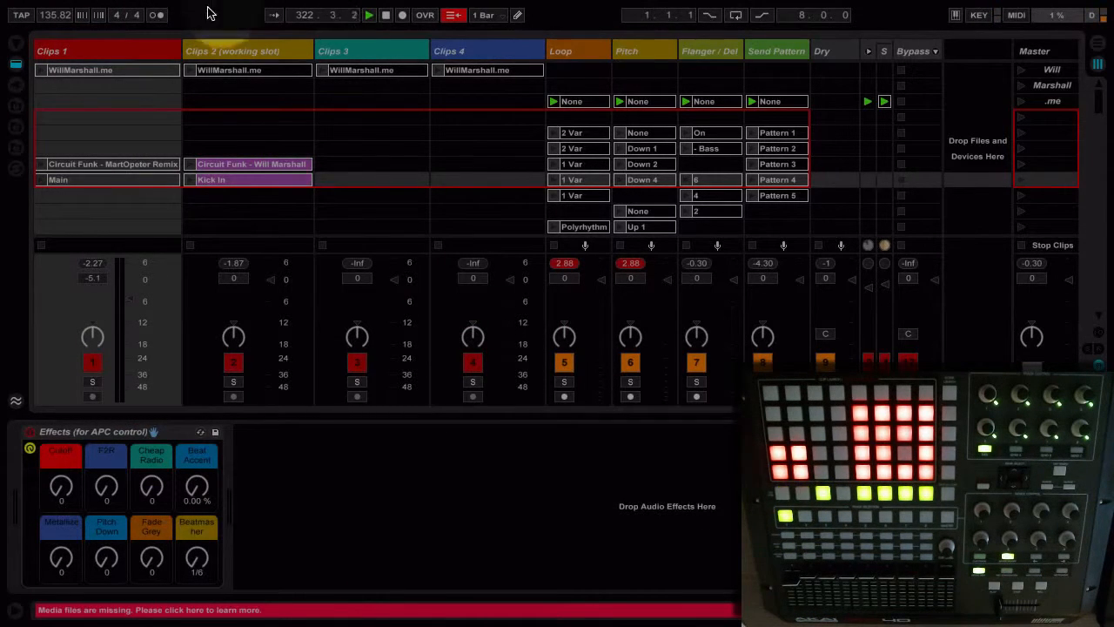
pyautogui.click(131, 69)
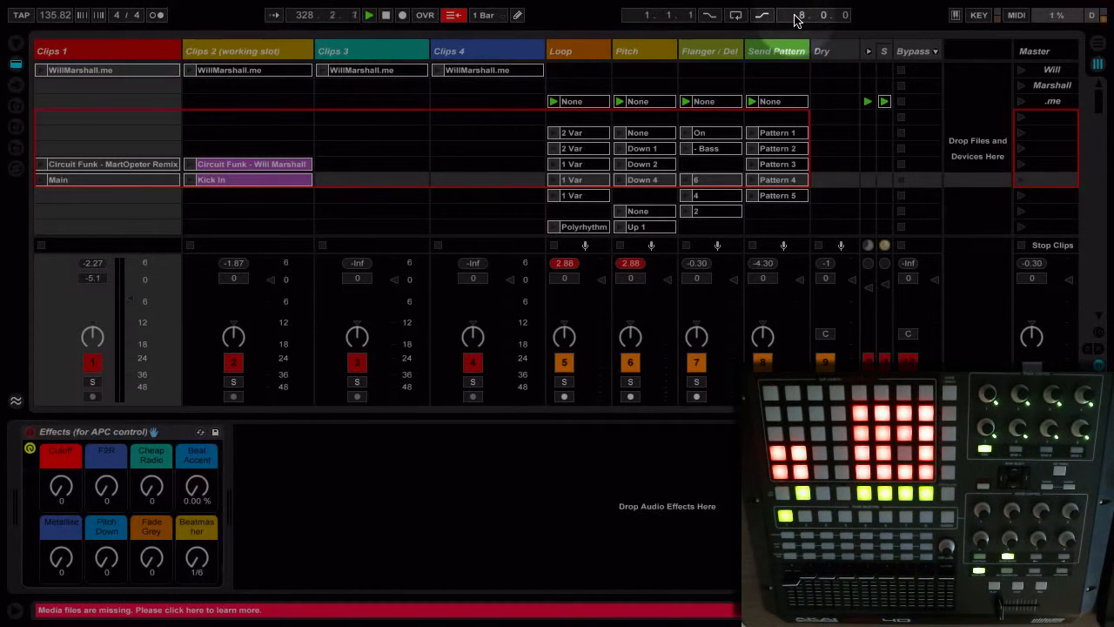
# - Check the control surface and MIDI port settings in Preferences, and close the dialog
pyautogui.press('super+comma')
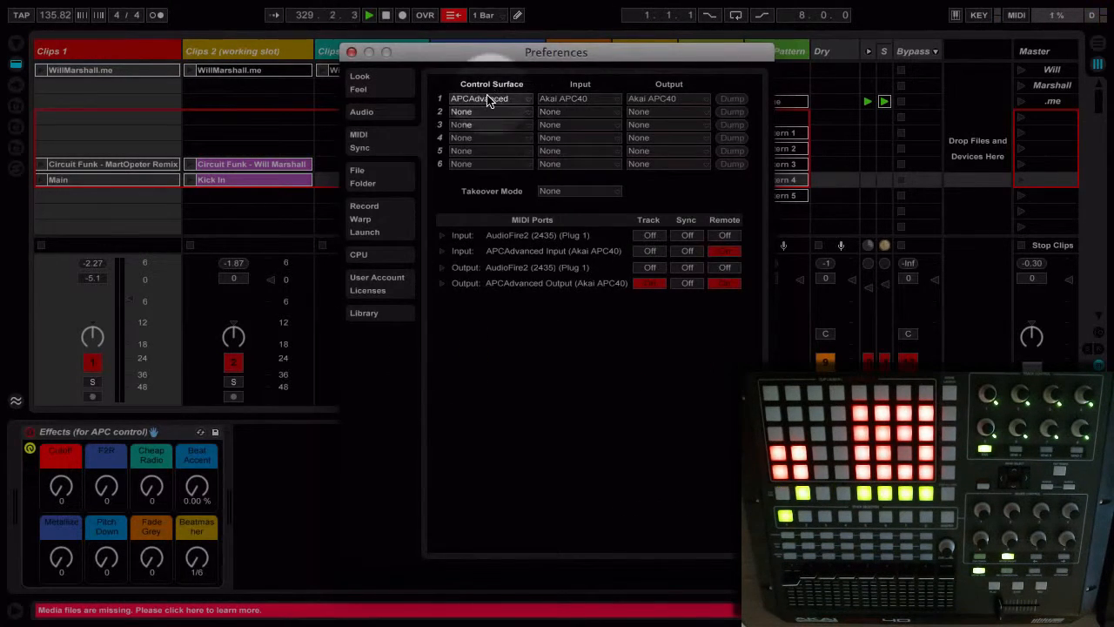
pyautogui.click(351, 54)
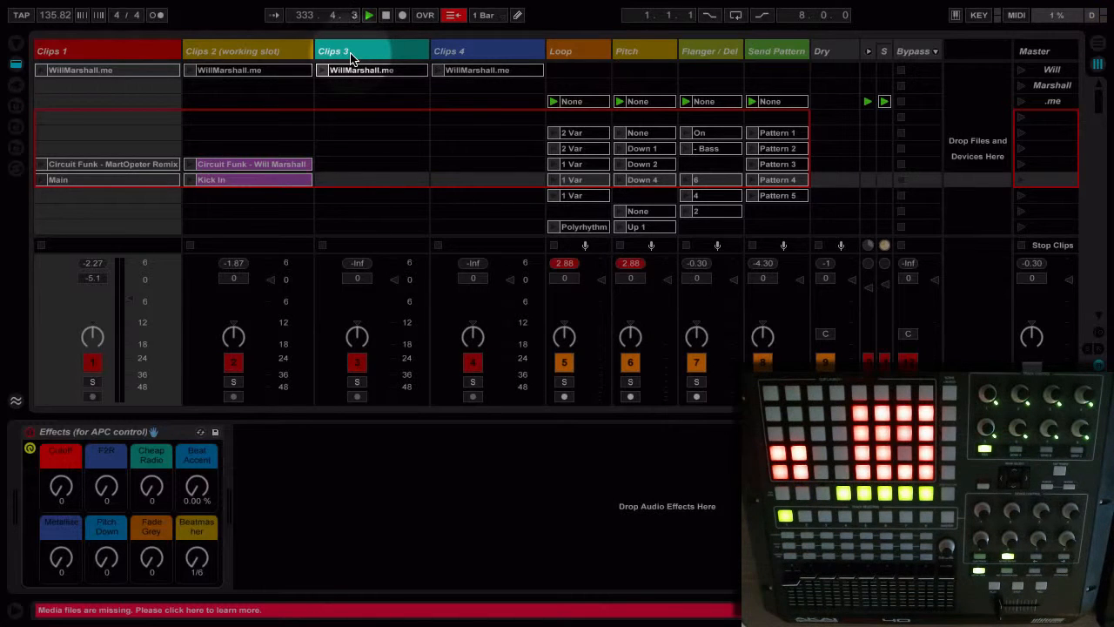
# - Look through the effects racks of the tracks Clips 1 to Clips 4 one by one
pyautogui.click(145, 55)
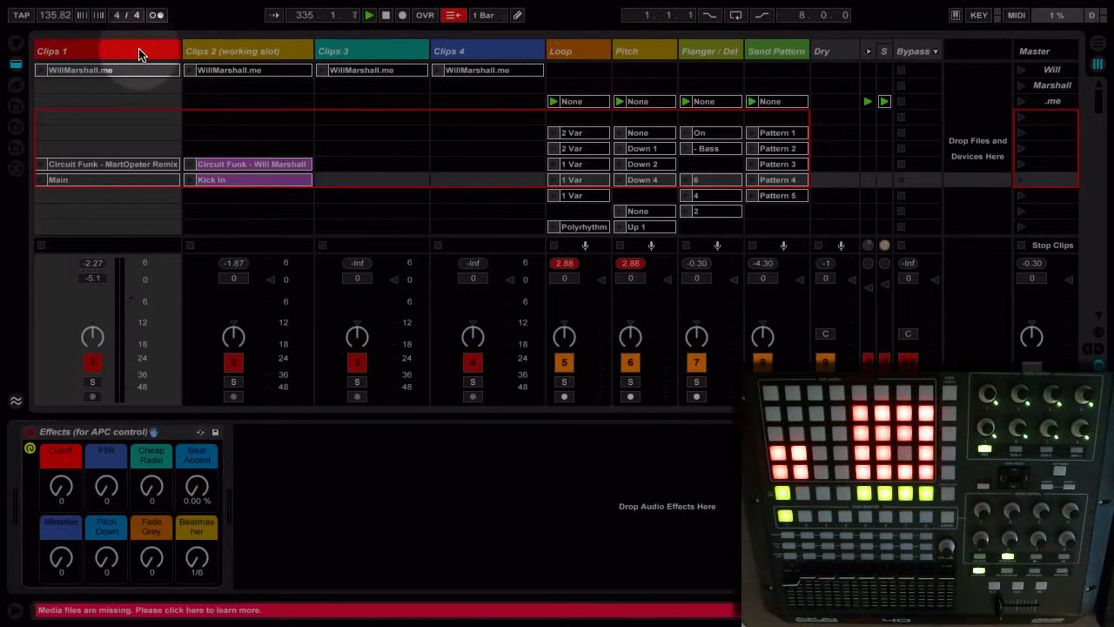
pyautogui.click(201, 45)
pyautogui.click(352, 45)
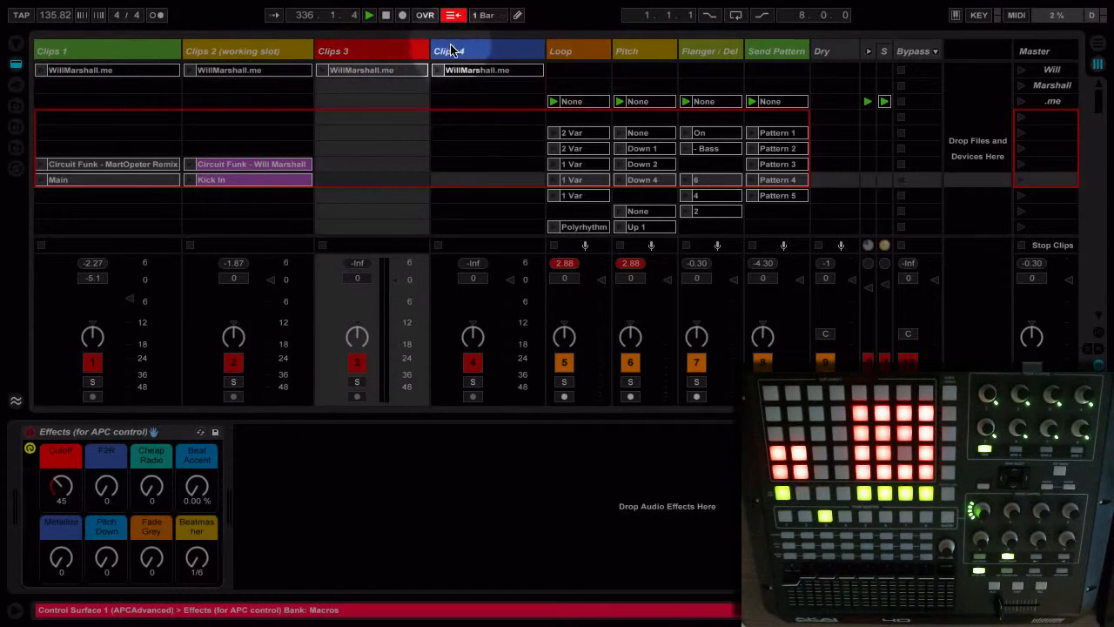
pyautogui.click(451, 49)
pyautogui.click(448, 130)
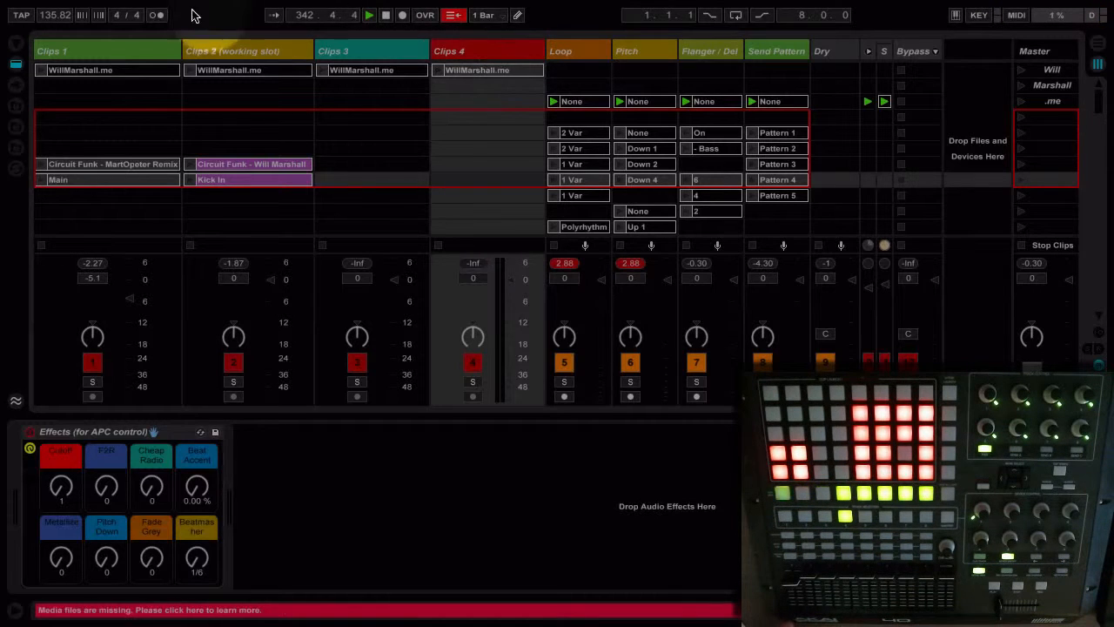
# - Examine the device chains of the Loop, Pitch, Flanger / Del and Send Pattern tracks
pyautogui.click(557, 54)
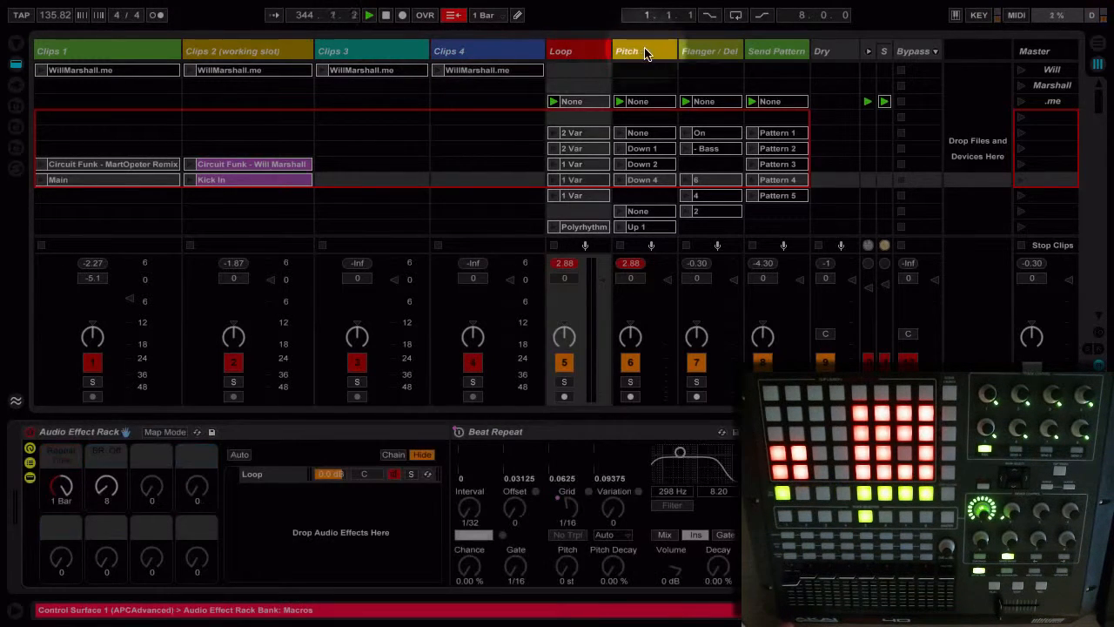
pyautogui.click(641, 50)
pyautogui.click(692, 54)
pyautogui.click(774, 52)
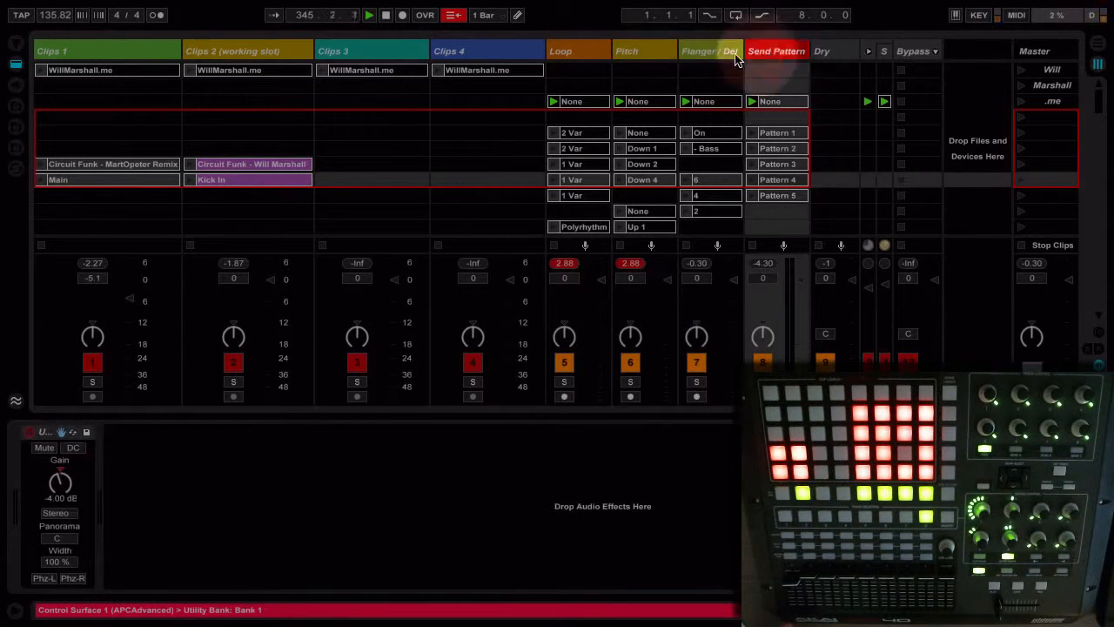
pyautogui.click(578, 48)
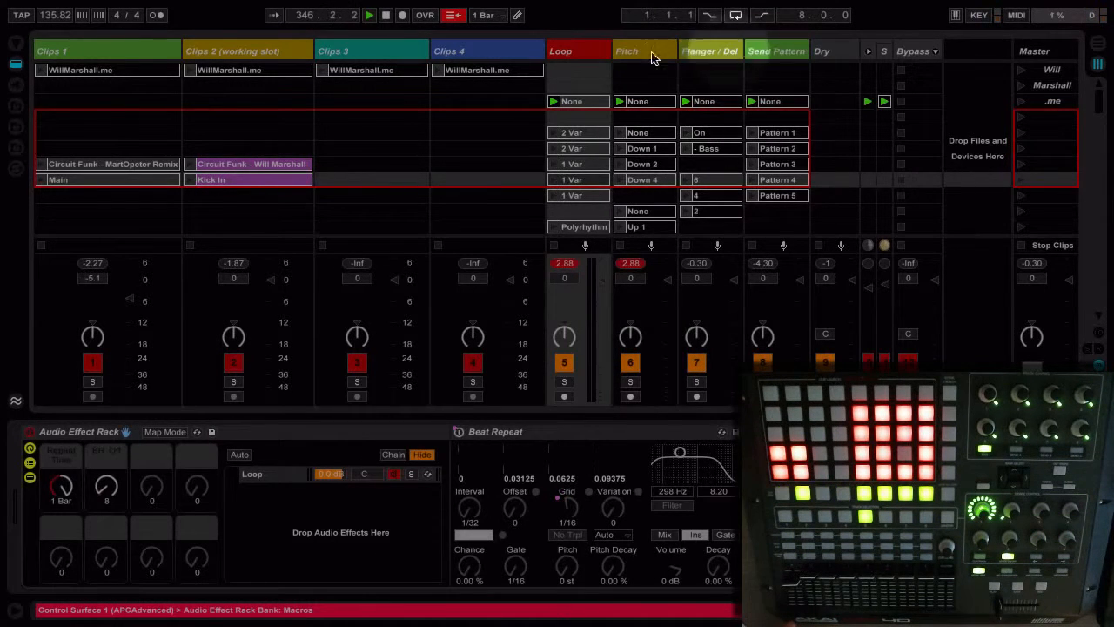
pyautogui.click(580, 53)
pyautogui.click(627, 51)
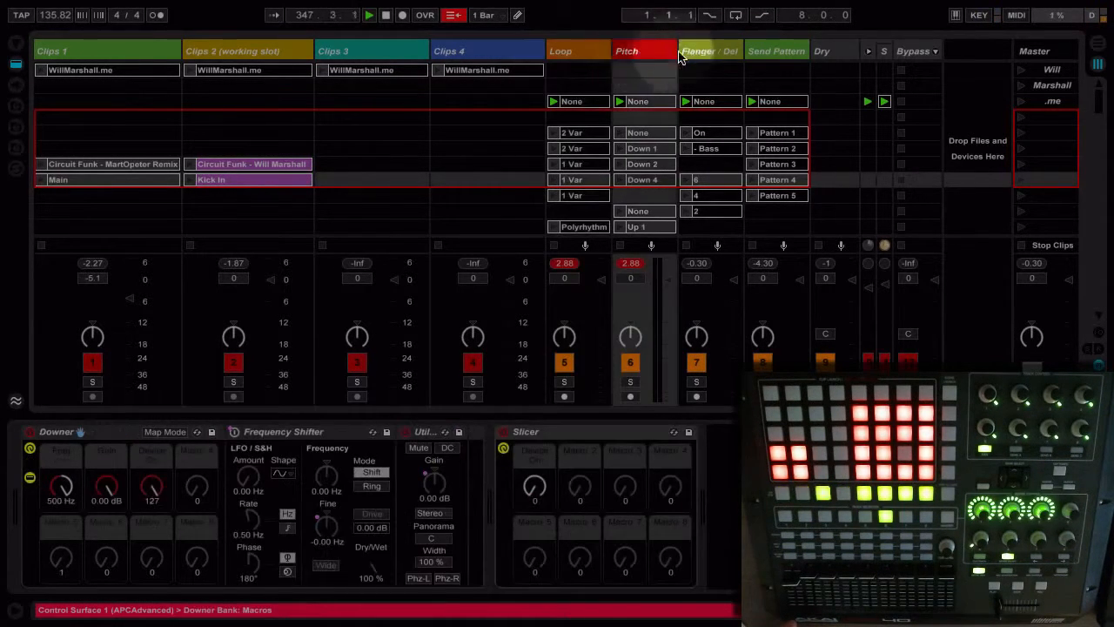
pyautogui.click(727, 51)
pyautogui.click(764, 52)
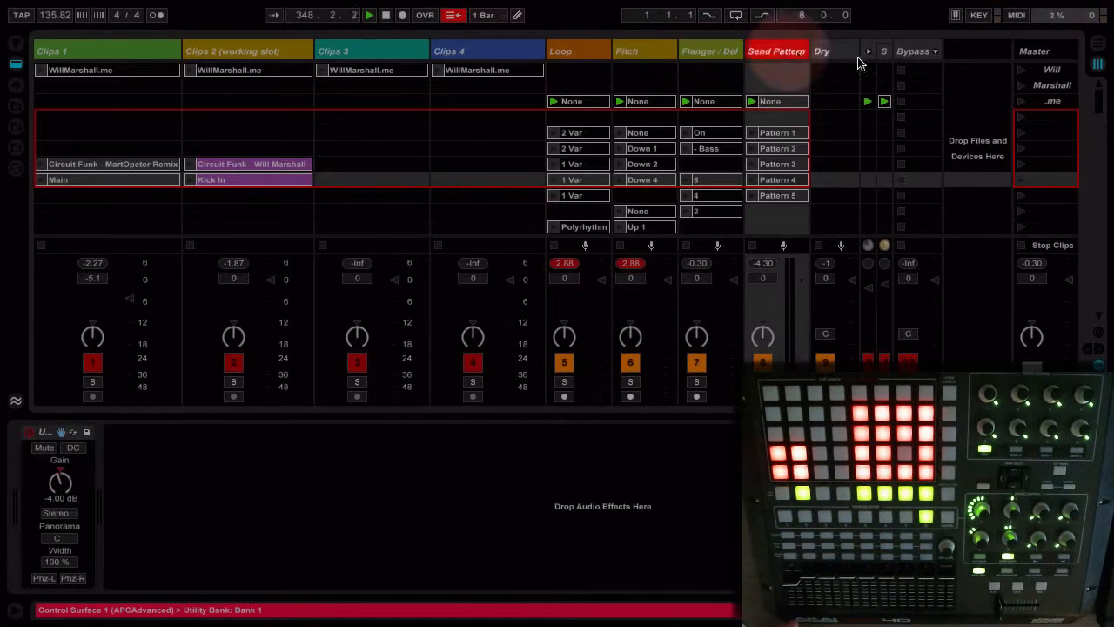
# - View the Master track's devices and return to the Effects (for APC control) rack of Clips 1
pyautogui.click(1036, 53)
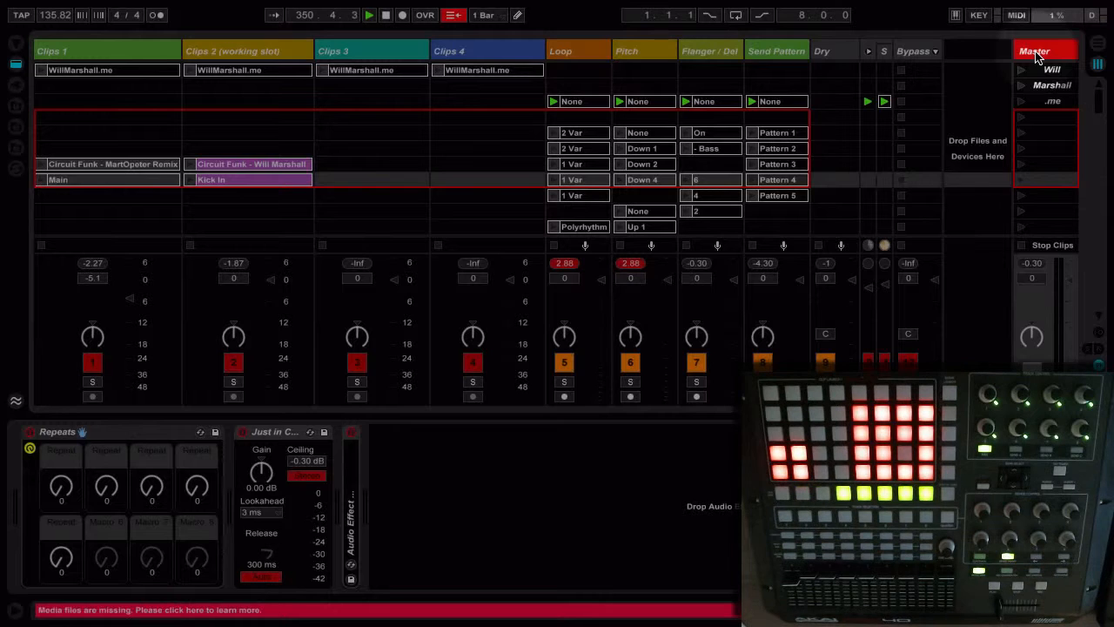
pyautogui.click(113, 52)
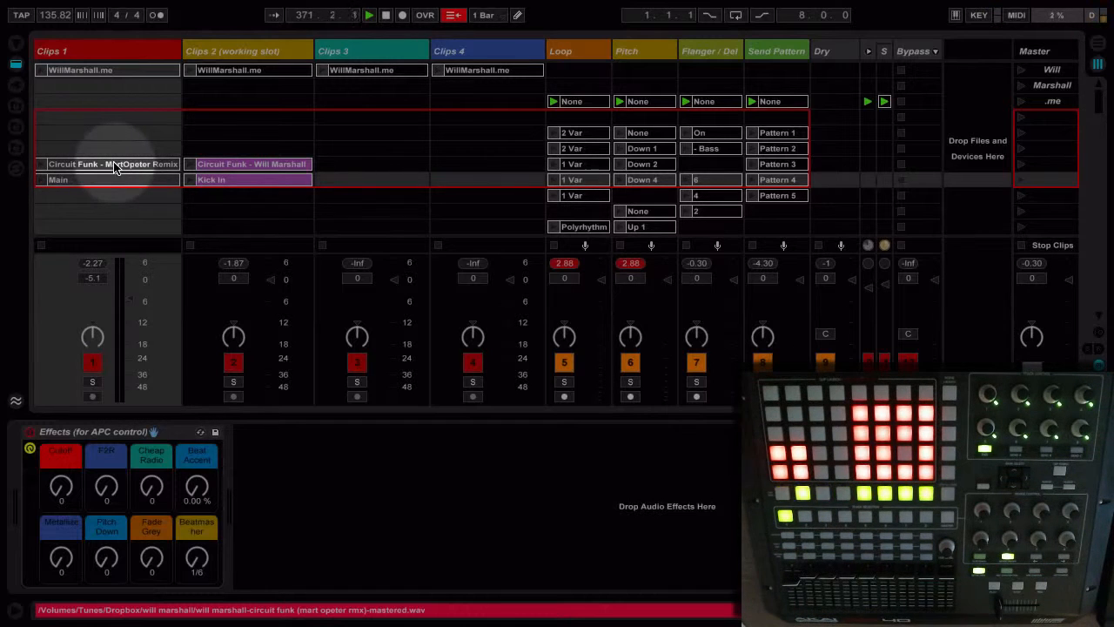
pyautogui.press('super+Tab')
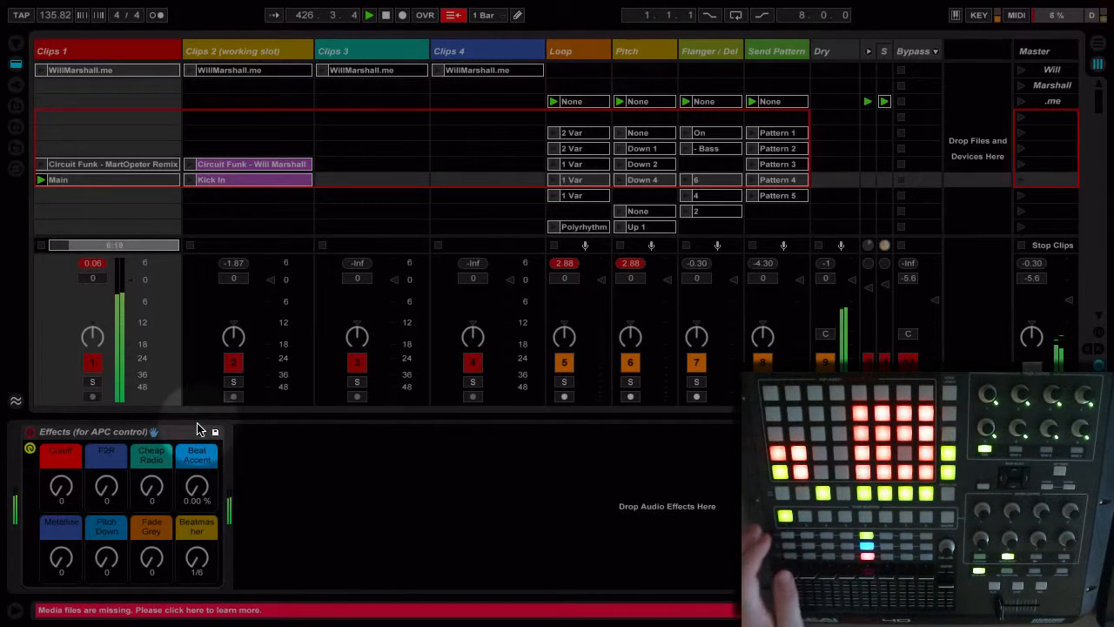
pyautogui.click(132, 430)
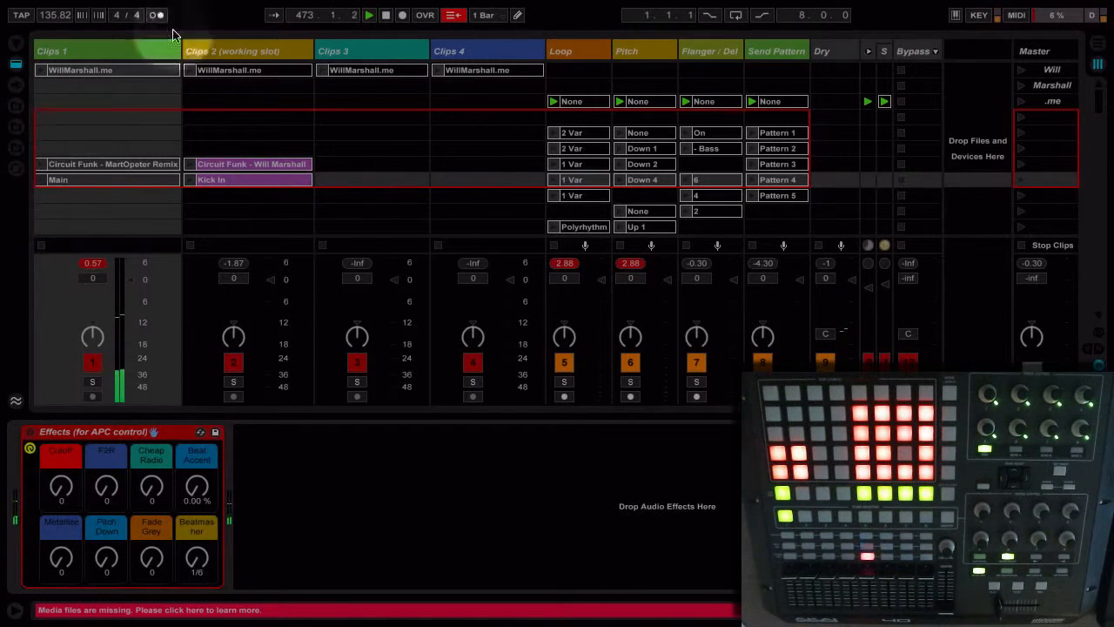
# - Go through the four effect tracks again, from Loop across to Send Pattern
pyautogui.click(600, 49)
pyautogui.click(650, 49)
pyautogui.click(712, 49)
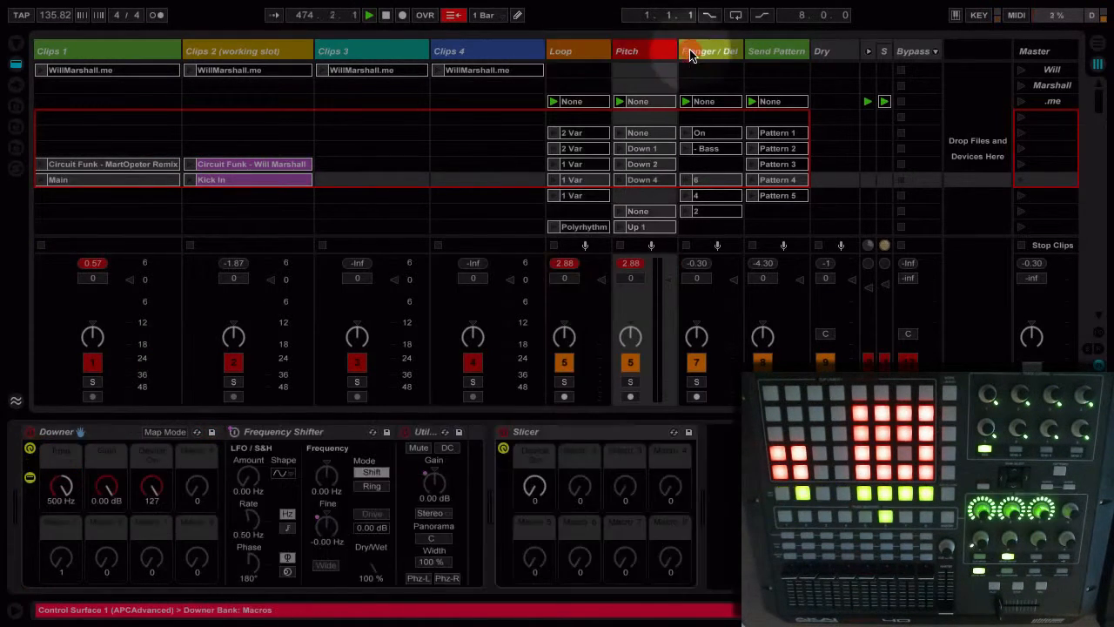
pyautogui.click(764, 51)
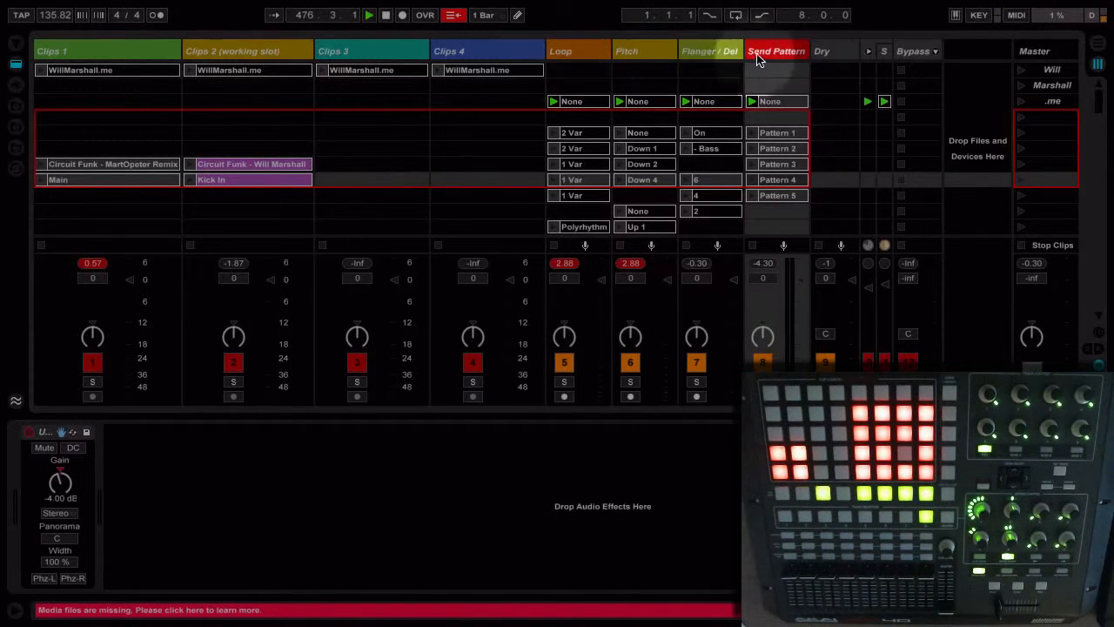
pyautogui.click(590, 48)
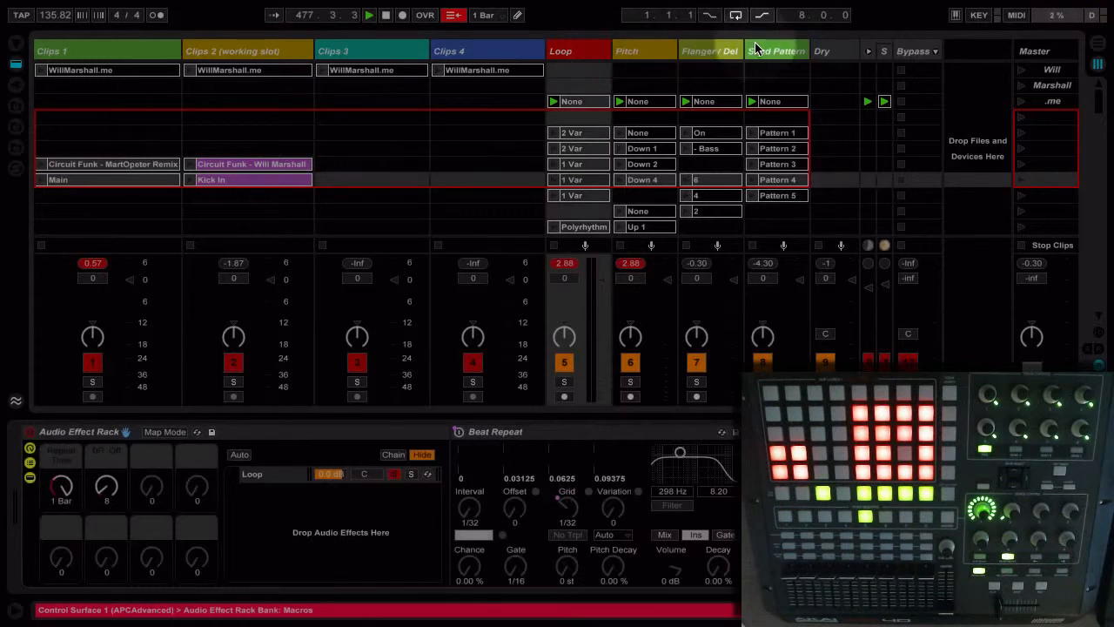
pyautogui.click(755, 49)
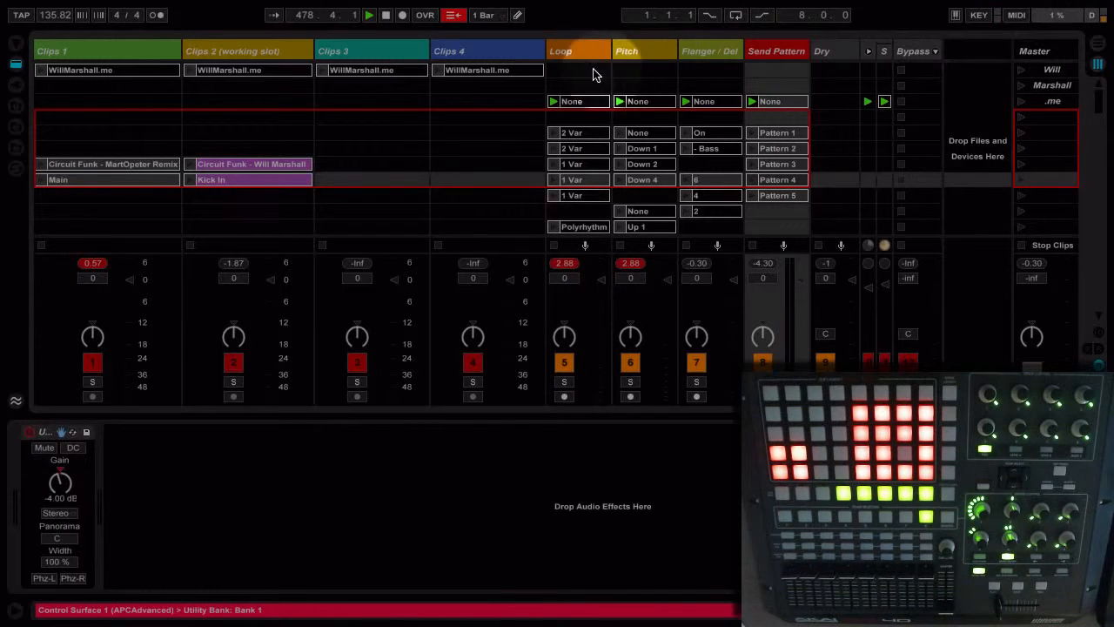
# - Review the Loop track and the lower effect clip rows, and select the Send Pattern track
pyautogui.click(567, 52)
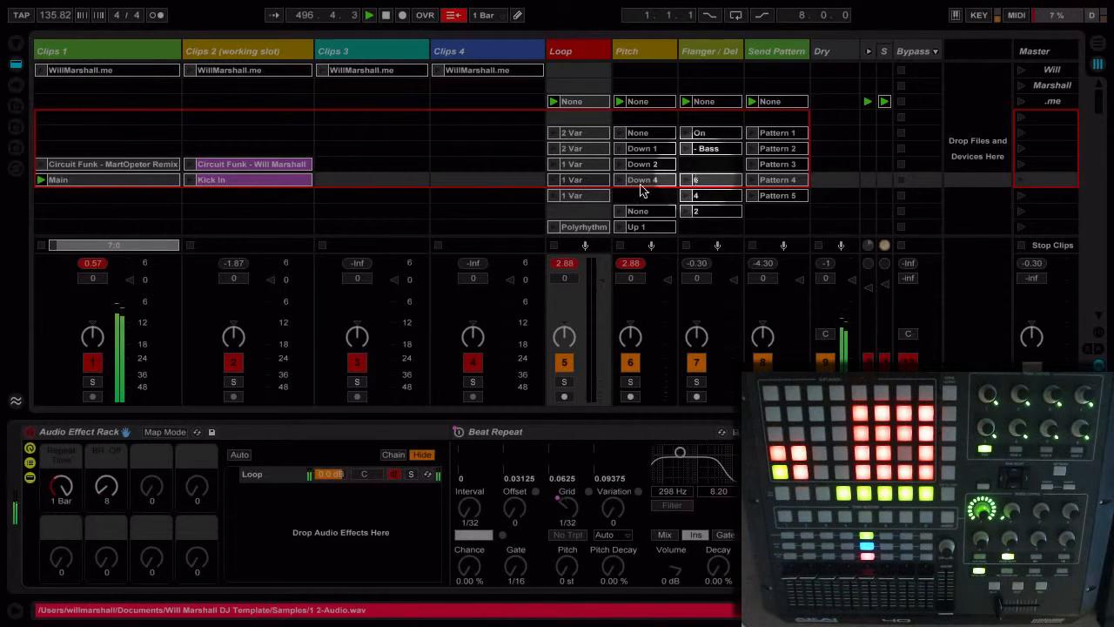
pyautogui.click(598, 133)
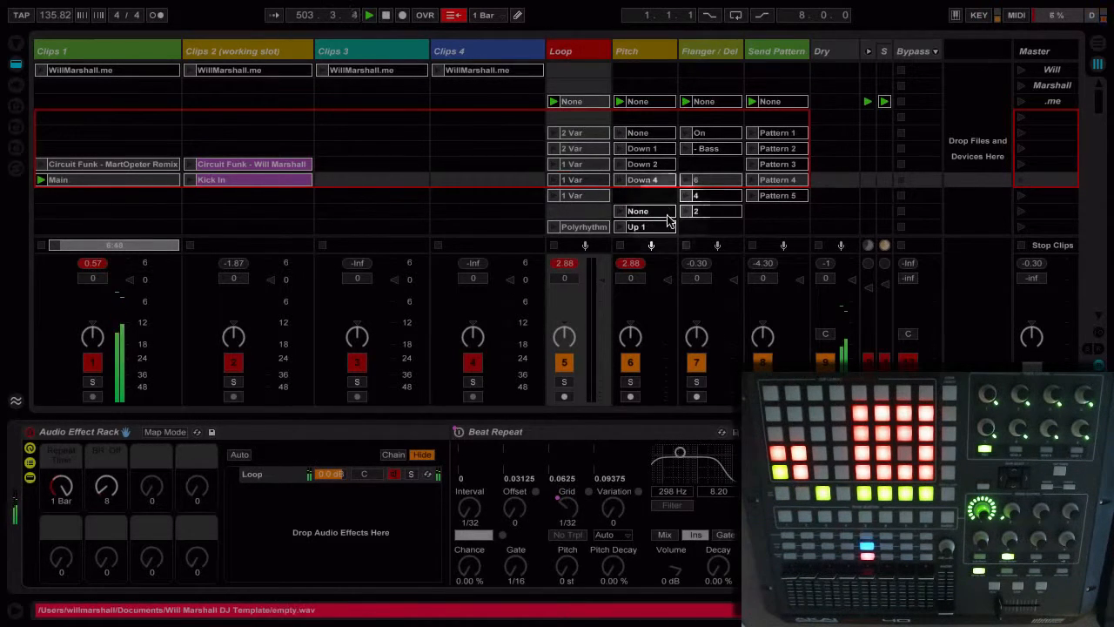
pyautogui.scroll(-1, 644, 209)
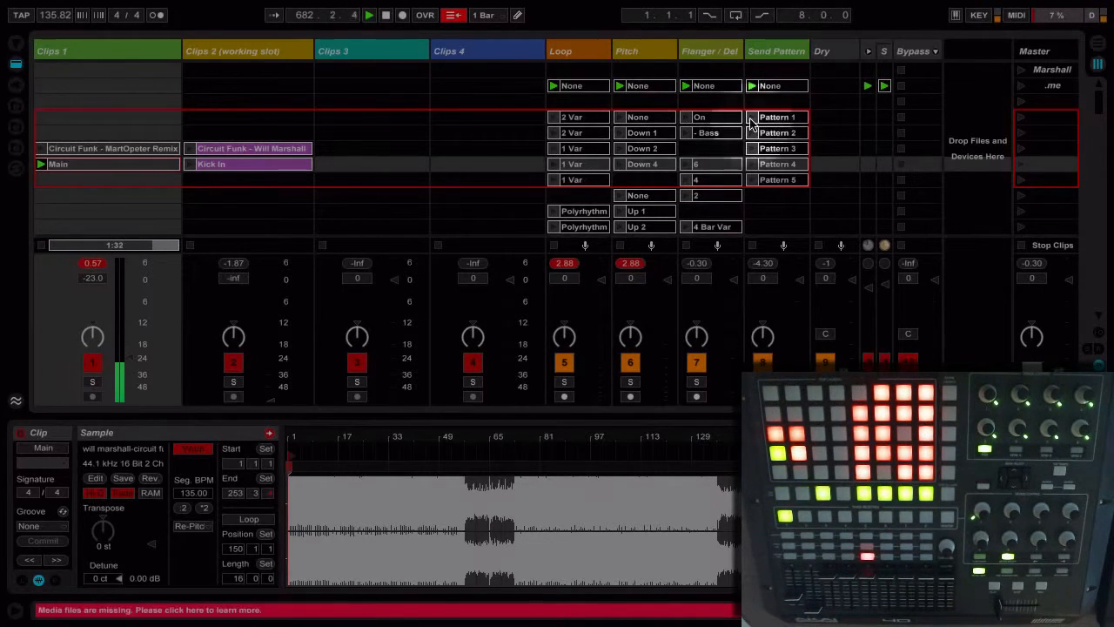
pyautogui.click(790, 56)
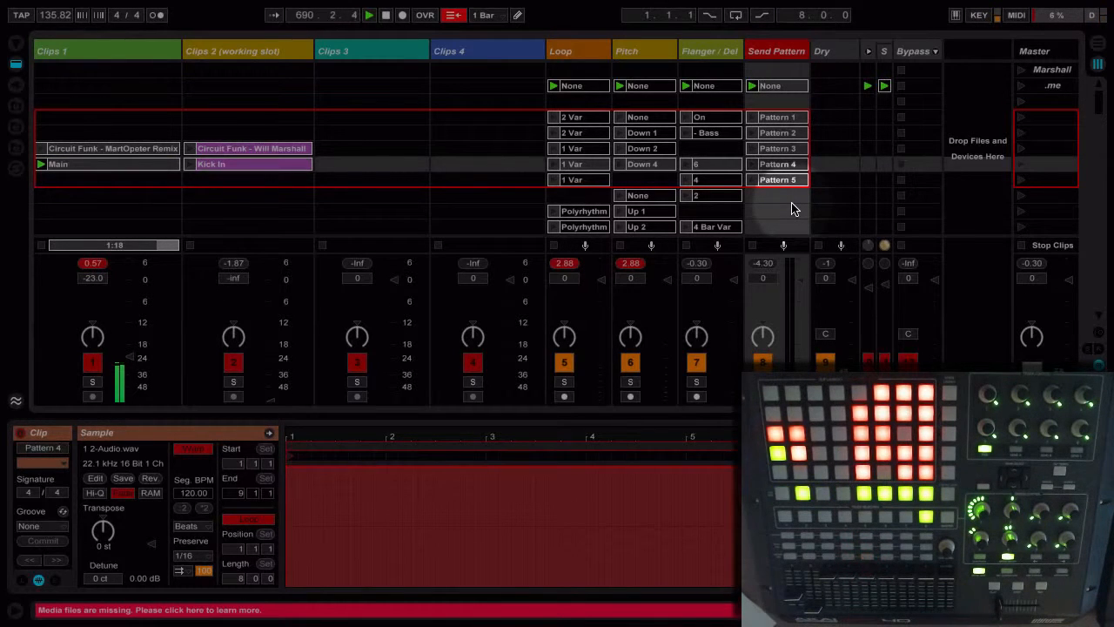
# - Open the S track's Instrument Rack and inspect its External Instrument chains from the third up to the first
pyautogui.click(885, 52)
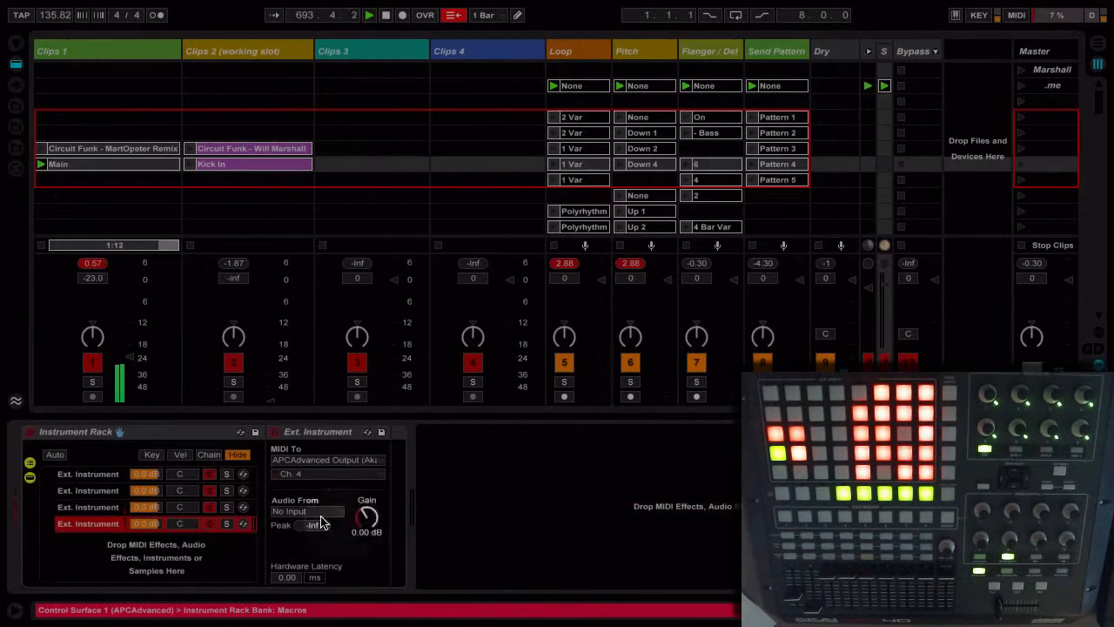
pyautogui.click(84, 507)
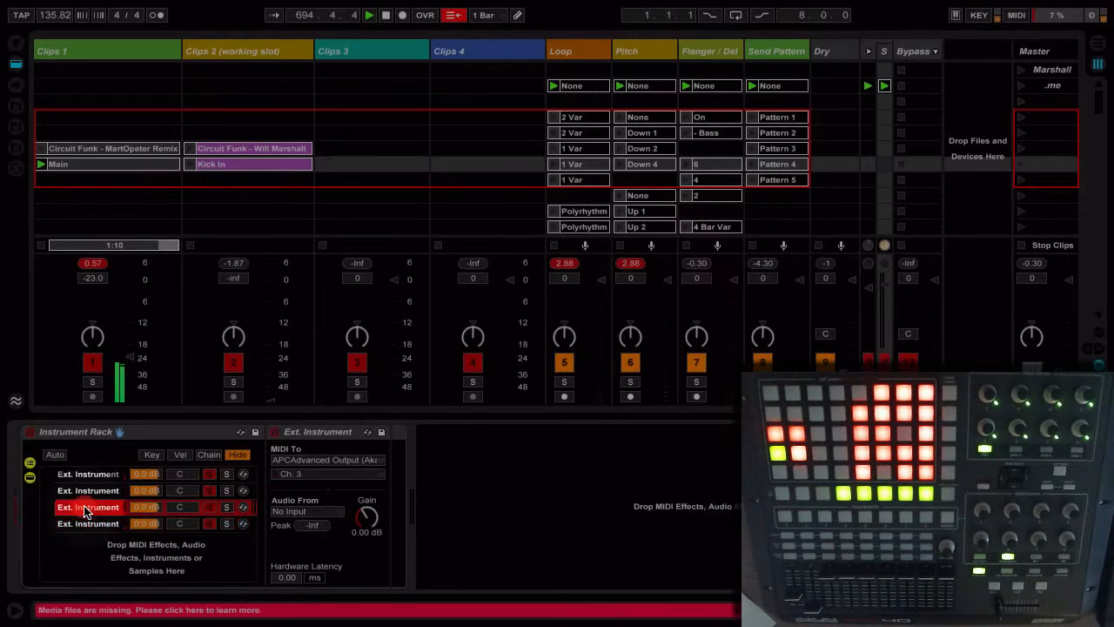
pyautogui.click(88, 491)
pyautogui.click(95, 477)
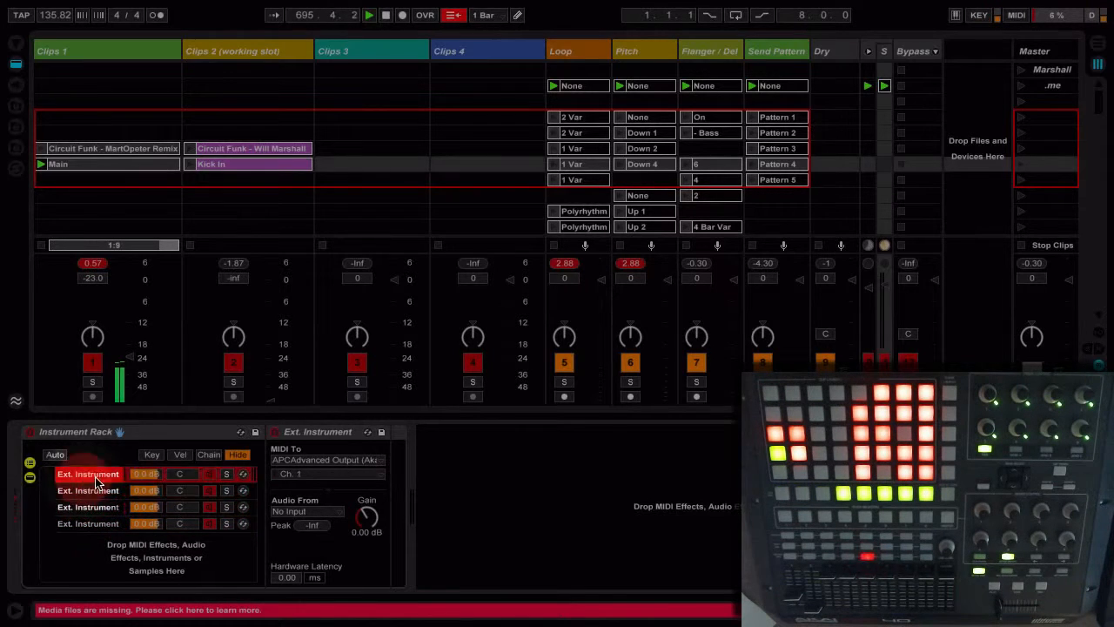
# - Route the first External Instrument's MIDI to APCAdvanced Output (Akai APC40) and check the second and third chains' routing
pyautogui.click(283, 462)
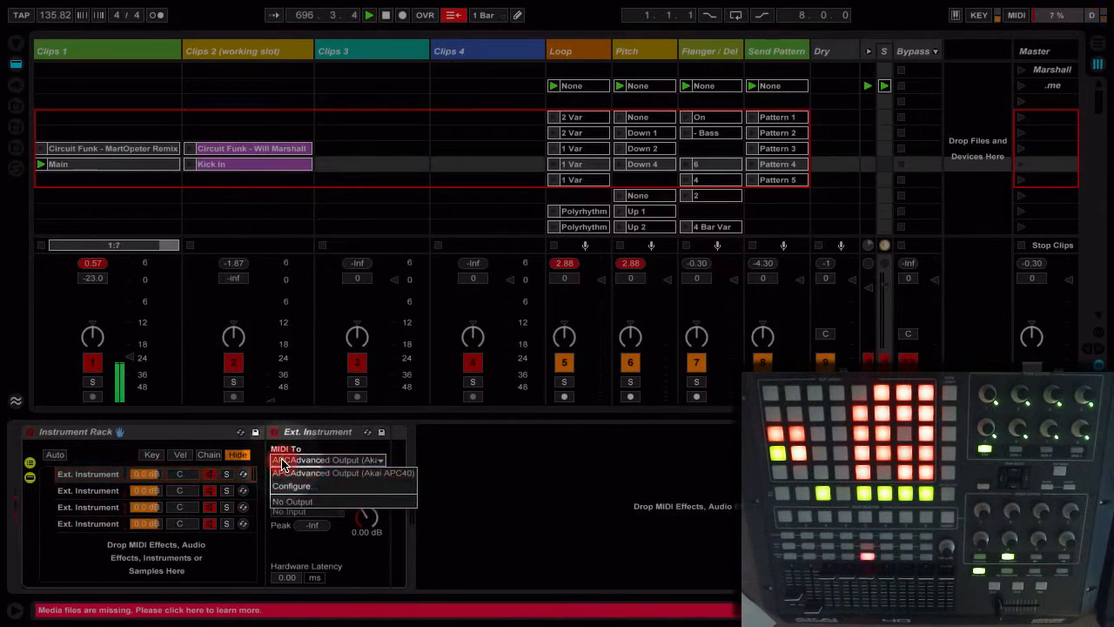
pyautogui.click(340, 472)
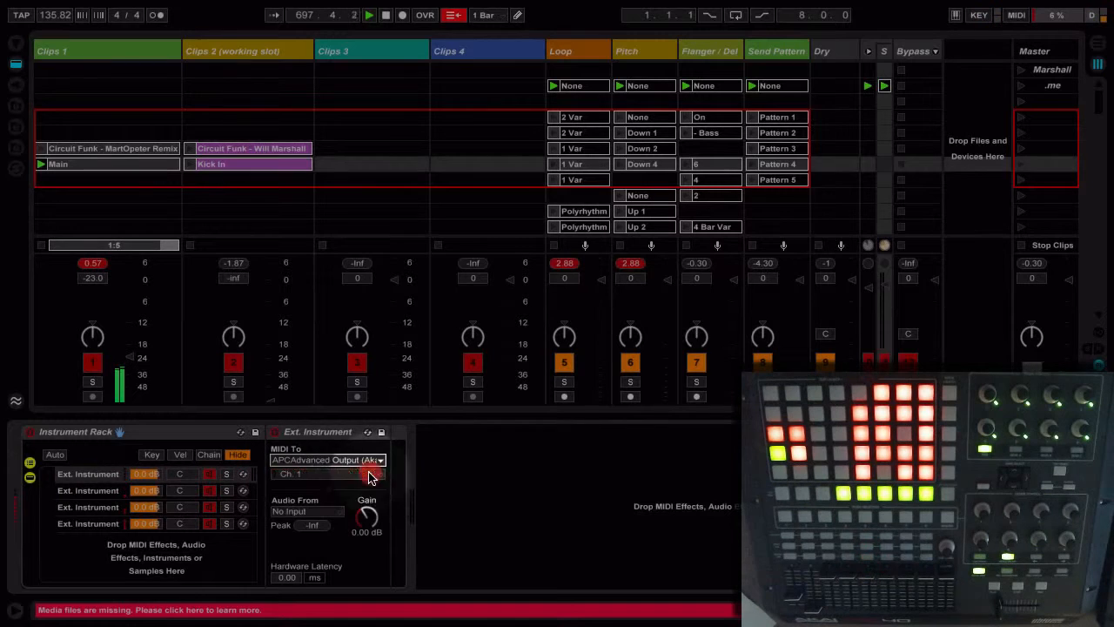
pyautogui.click(289, 463)
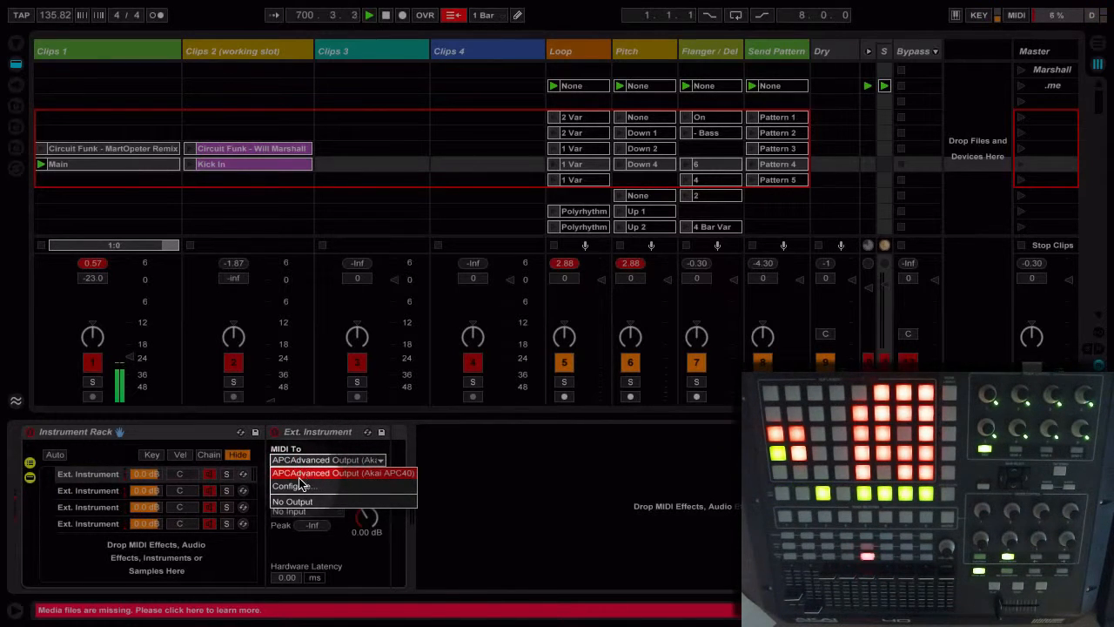
pyautogui.click(299, 476)
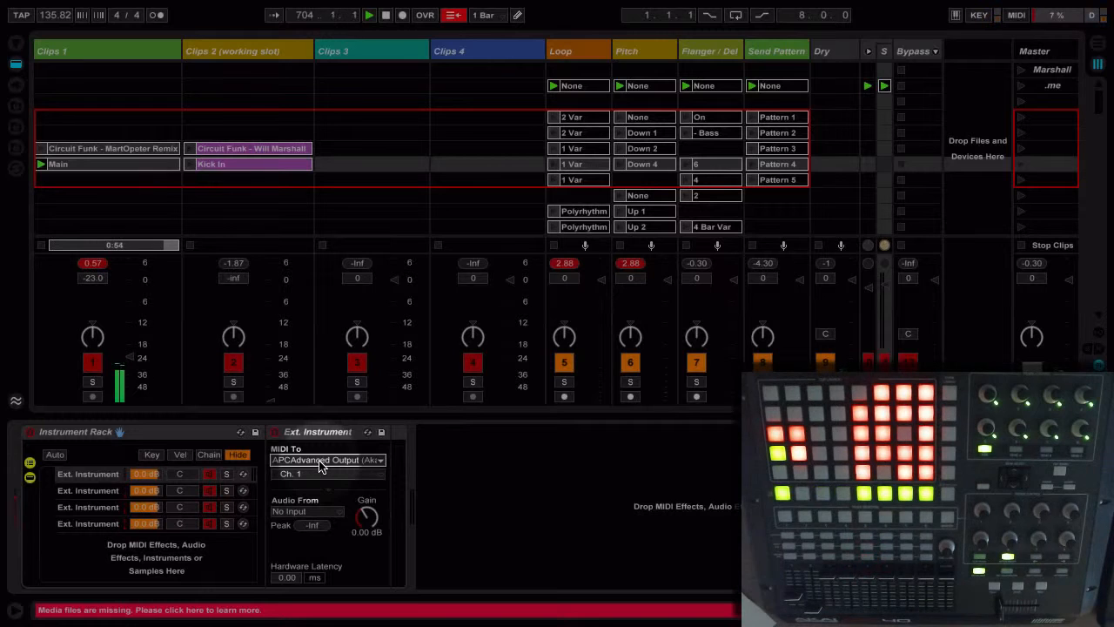
pyautogui.click(320, 460)
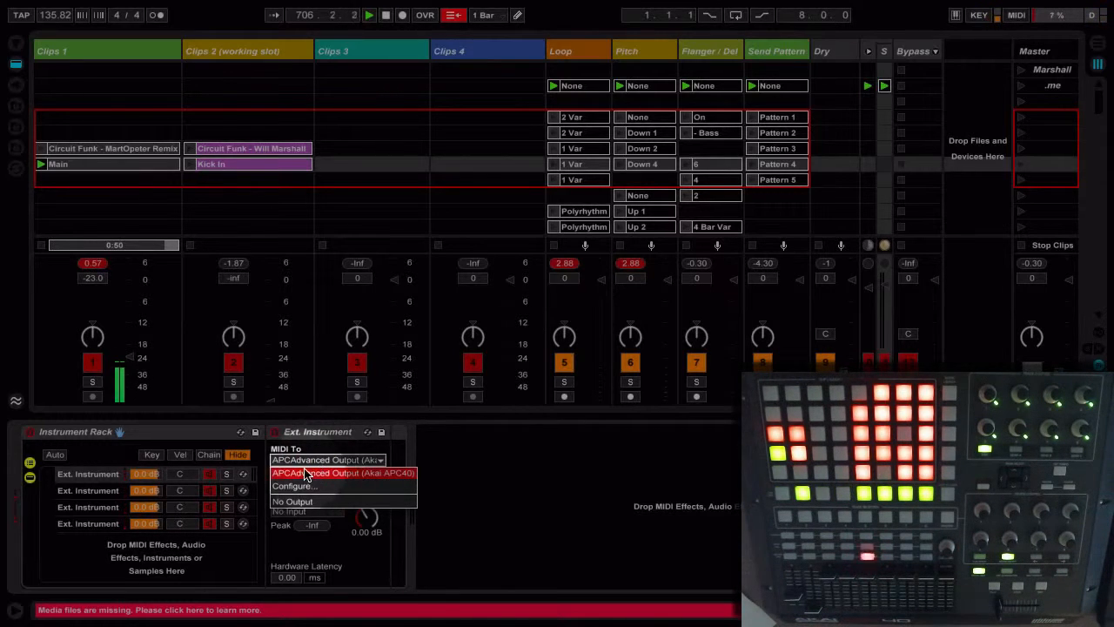
pyautogui.click(305, 474)
pyautogui.click(87, 490)
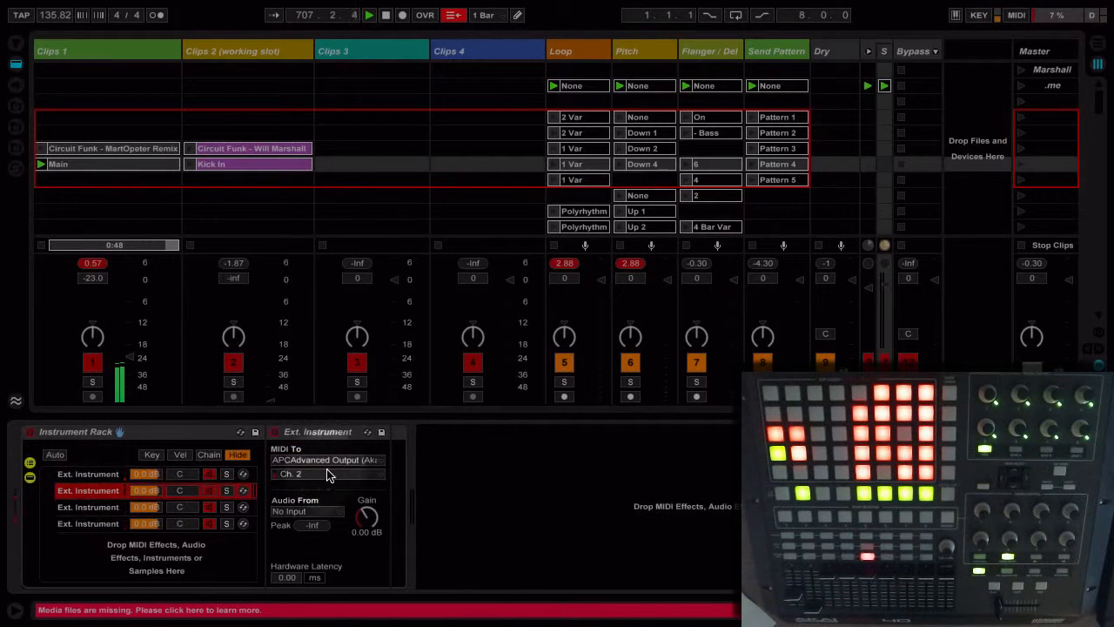
pyautogui.click(88, 506)
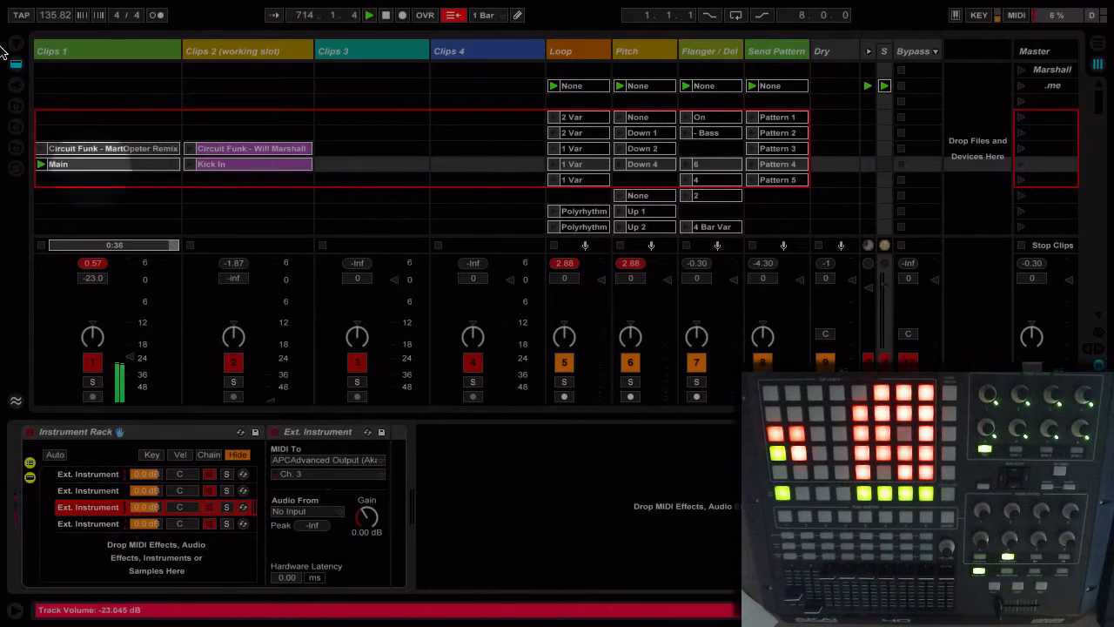
# - Open the Main clip on the Clips 1 track and view its warp mode options without choosing one
pyautogui.click(111, 171)
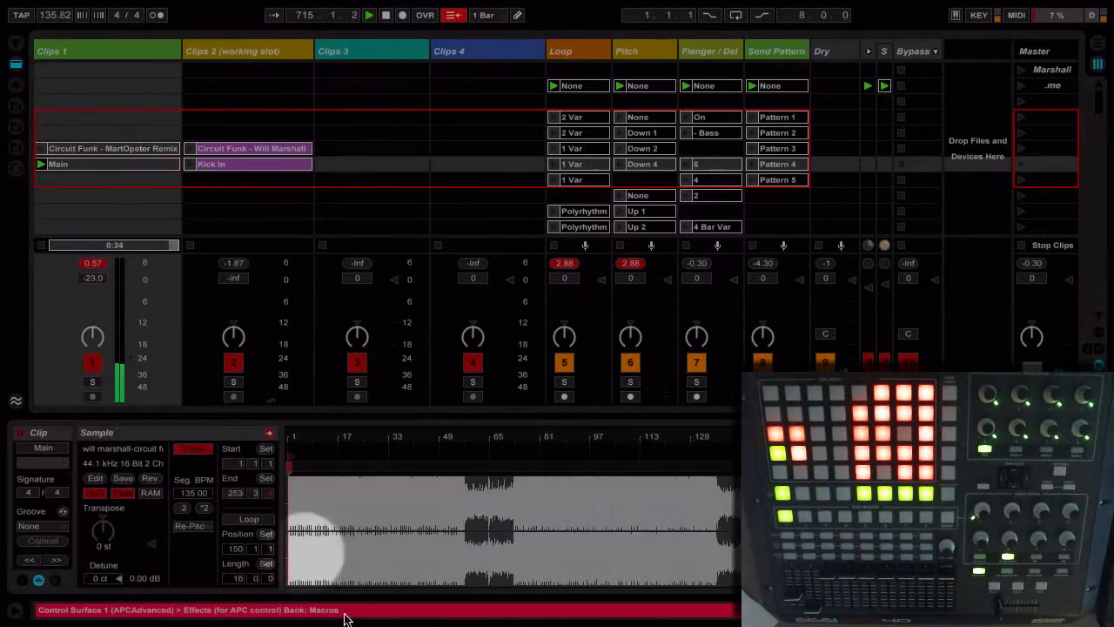
pyautogui.click(192, 525)
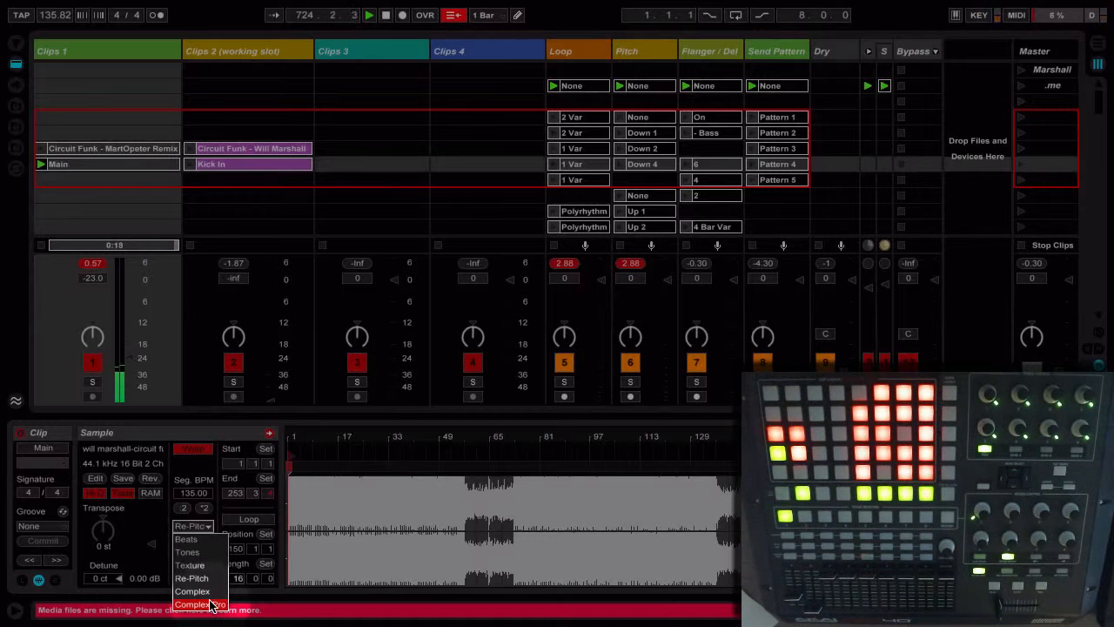
pyautogui.click(174, 434)
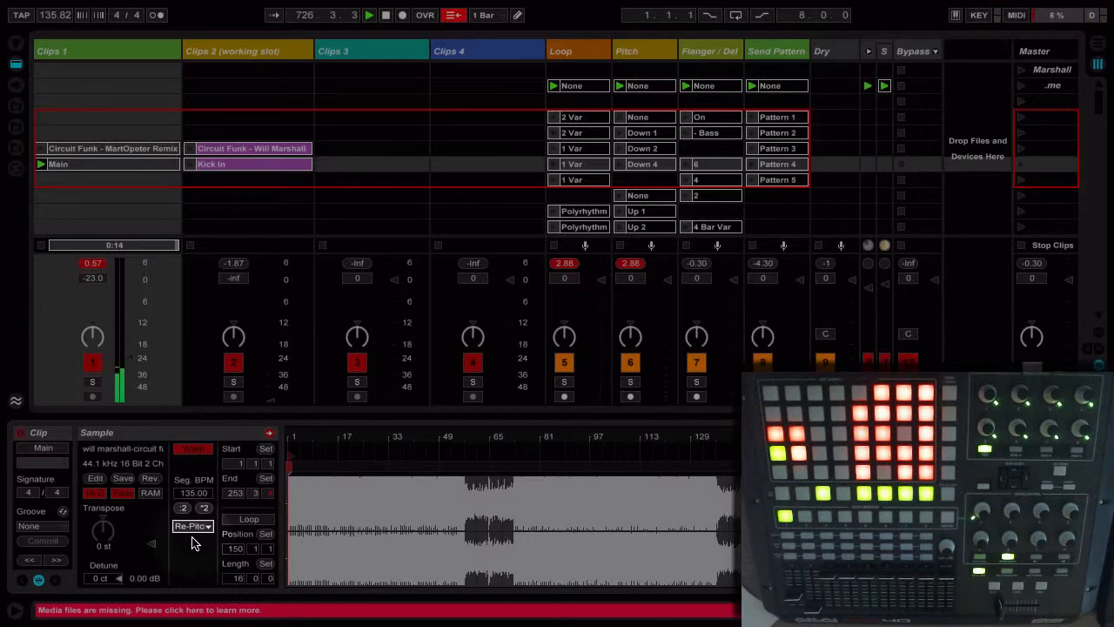